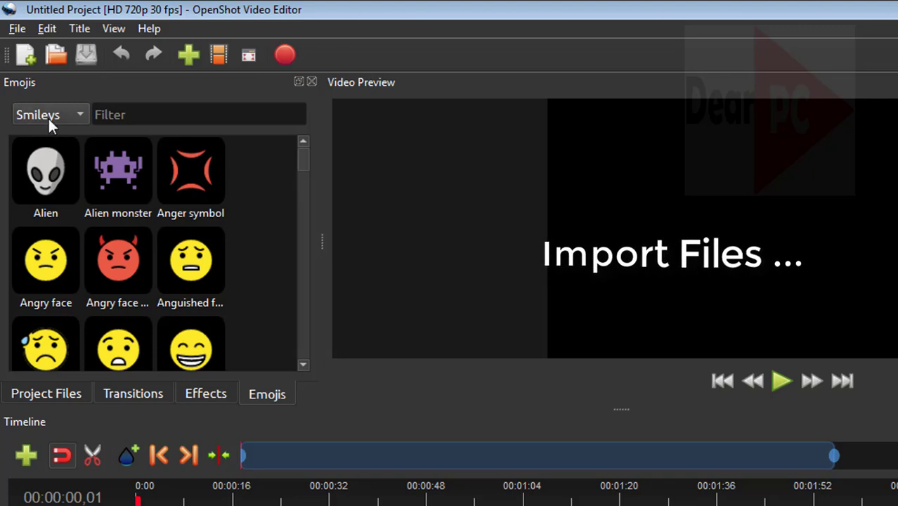
Step: Import the video 2330728-hd_1920_1080_24fps from the Free Video folder into the project files and place it on the timeline
{"action": "left_click", "coordinate": [59, 395]}
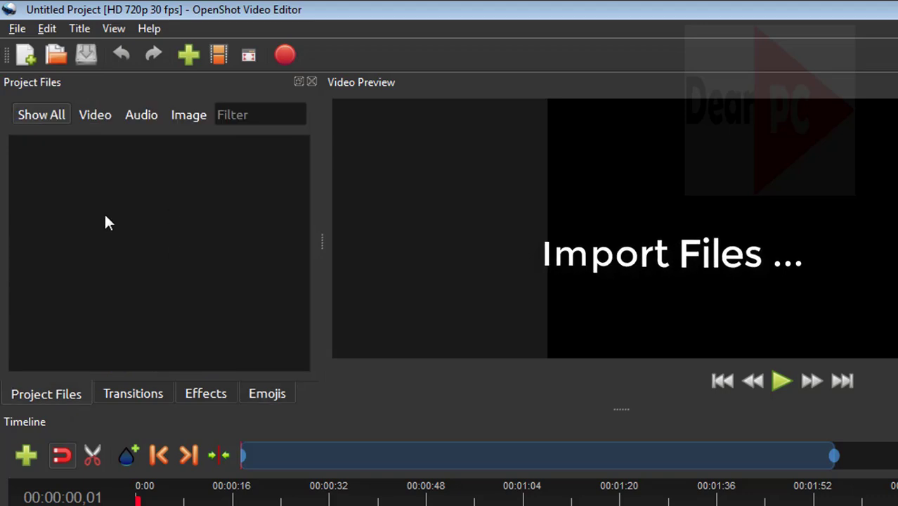
{"action": "left_click", "coordinate": [16, 29]}
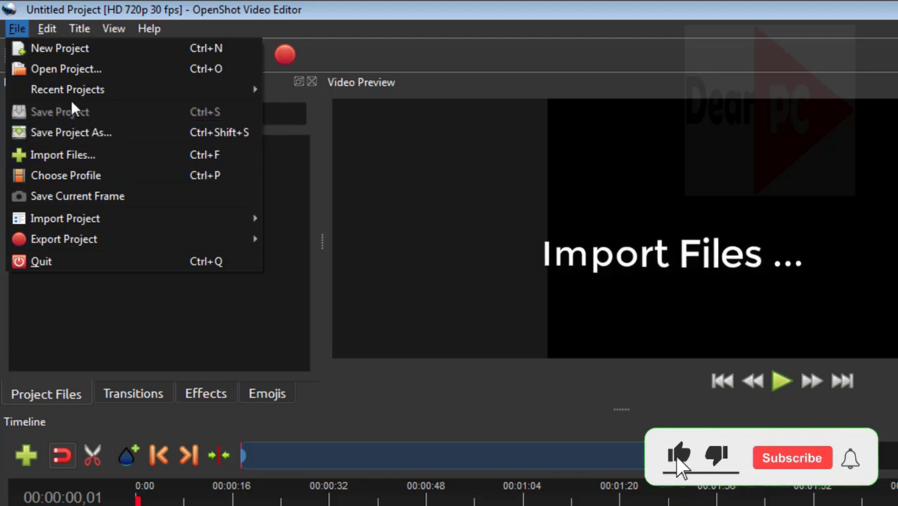
{"action": "mouse_move", "coordinate": [66, 81]}
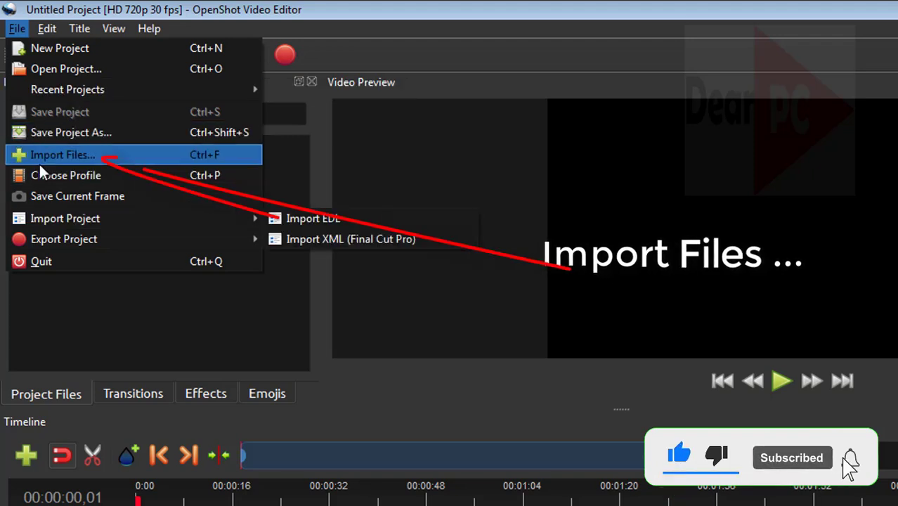
{"action": "left_click", "coordinate": [69, 156]}
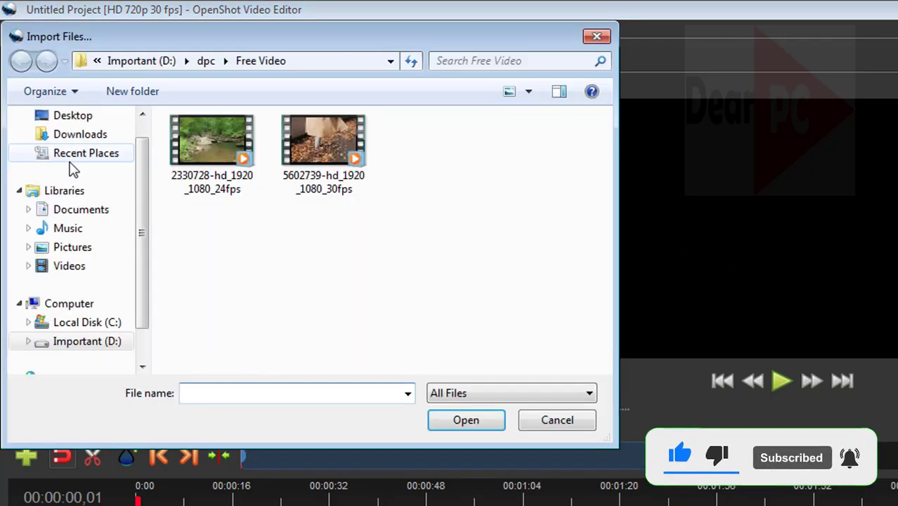
{"action": "left_click", "coordinate": [194, 137]}
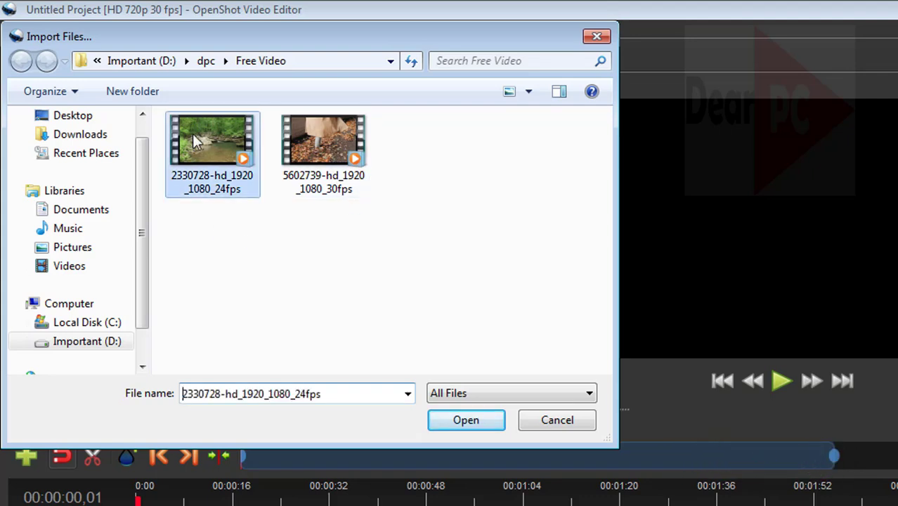
{"action": "left_click", "coordinate": [475, 425]}
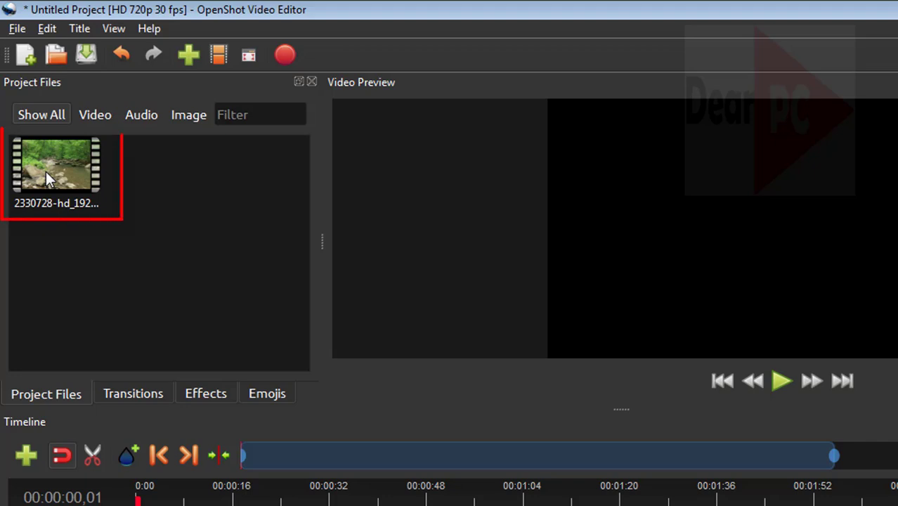
{"action": "left_click", "coordinate": [49, 179]}
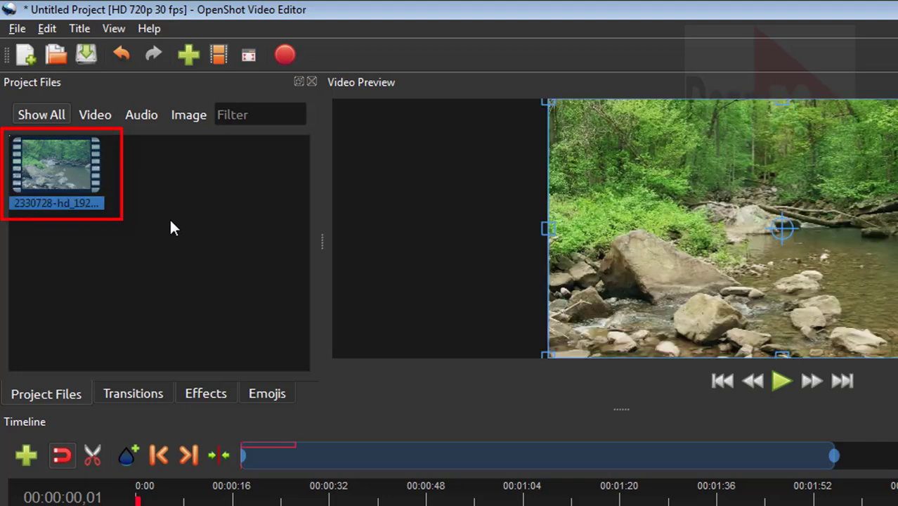
Step: Remove the imported stream video from the project
{"action": "right_click", "coordinate": [39, 159]}
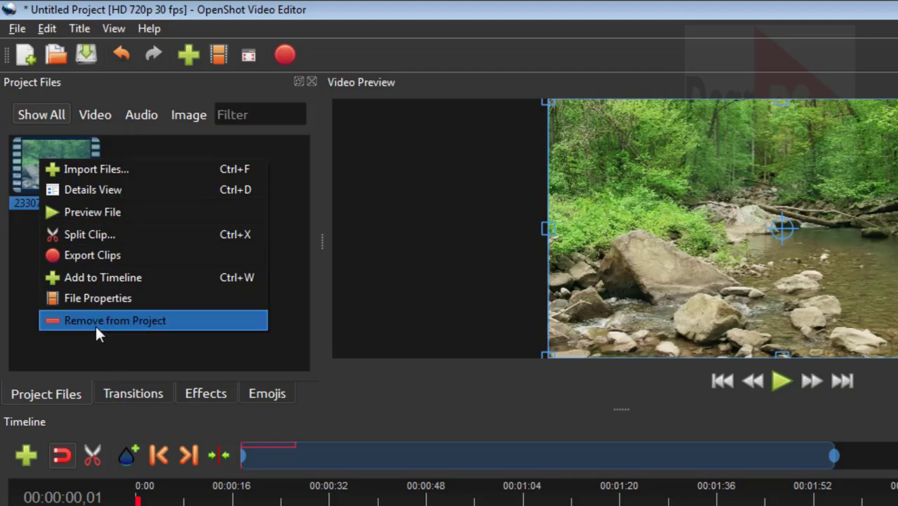
{"action": "left_click", "coordinate": [95, 322]}
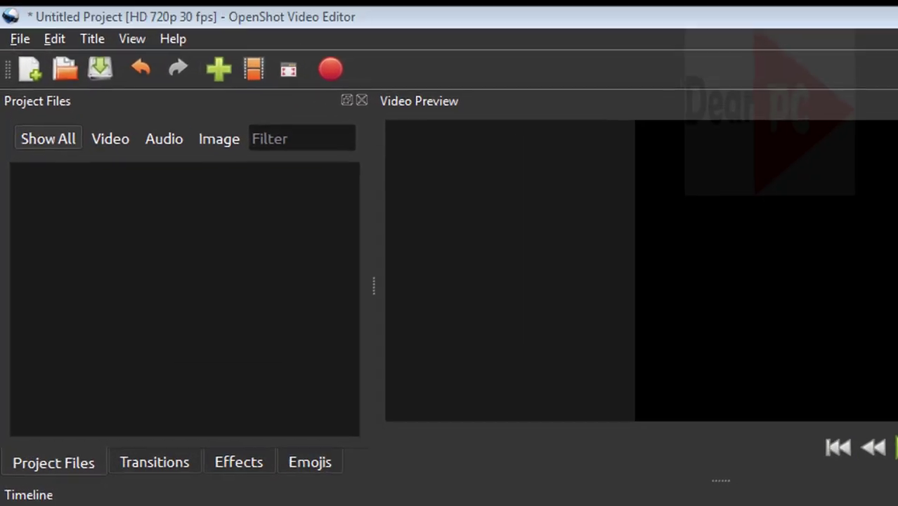
Step: Bring 2330728-hd_1920_1080_24fps from the Free Video folder window into the project files, and close the folder window
{"action": "left_click", "coordinate": [54, 493]}
{"action": "left_click_drag", "start_coordinate": [643, 470], "coordinate": [190, 287]}
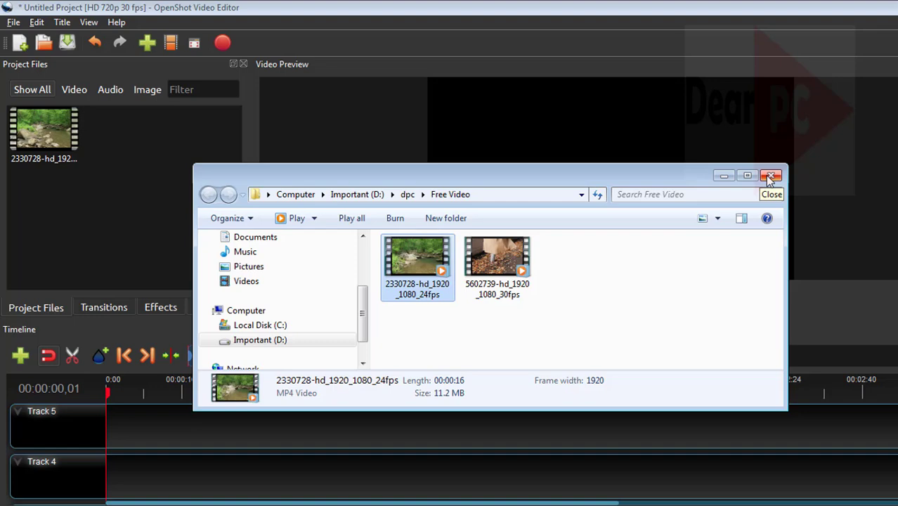
{"action": "left_click", "coordinate": [770, 176]}
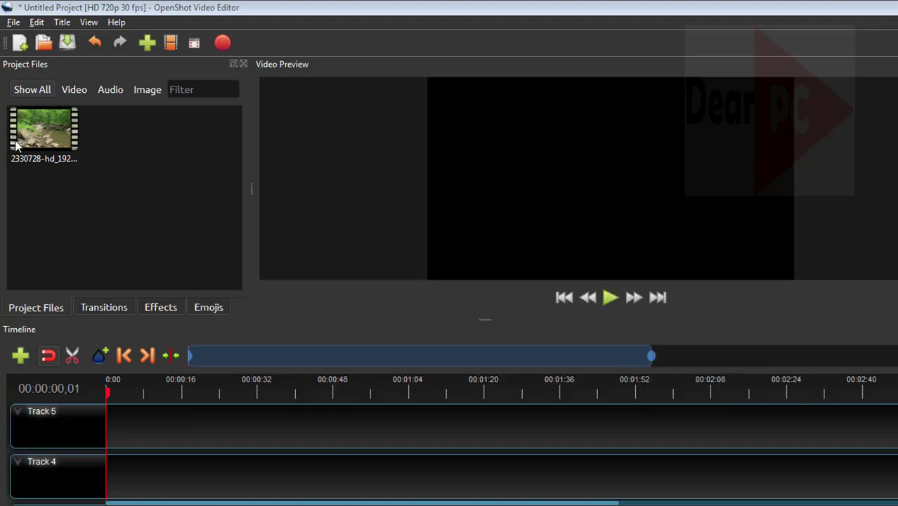
Step: Place the stream video from the project files at the start of Track 4
{"action": "left_click_drag", "start_coordinate": [60, 135], "coordinate": [109, 147]}
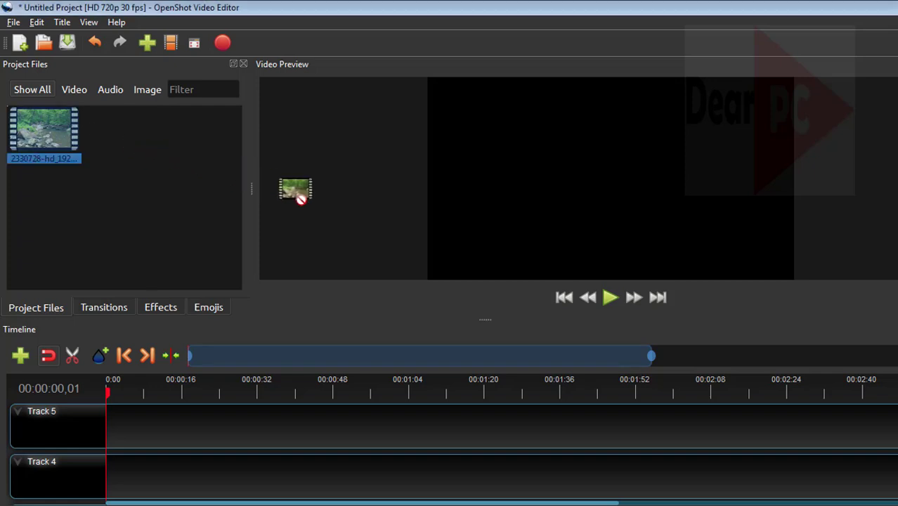
{"action": "mouse_move", "coordinate": [296, 193]}
{"action": "left_mouse_down"}
{"action": "mouse_move", "coordinate": [343, 251]}
{"action": "mouse_move", "coordinate": [261, 392]}
{"action": "mouse_move", "coordinate": [155, 437]}
{"action": "mouse_move", "coordinate": [113, 443]}
{"action": "mouse_move", "coordinate": [107, 484]}
{"action": "left_mouse_up"}
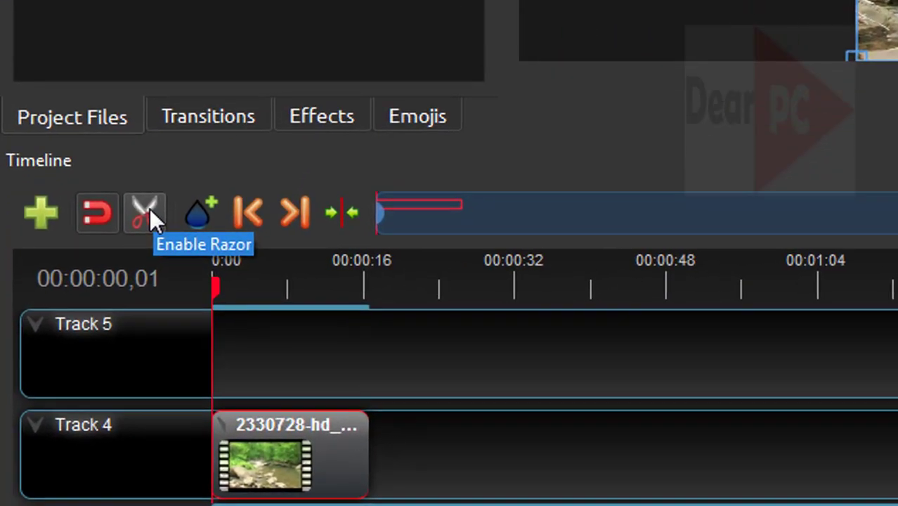
Step: Position the playhead at 00:00:06,19 and split the Track 4 clip there with the Razor tool
{"action": "left_click", "coordinate": [149, 210]}
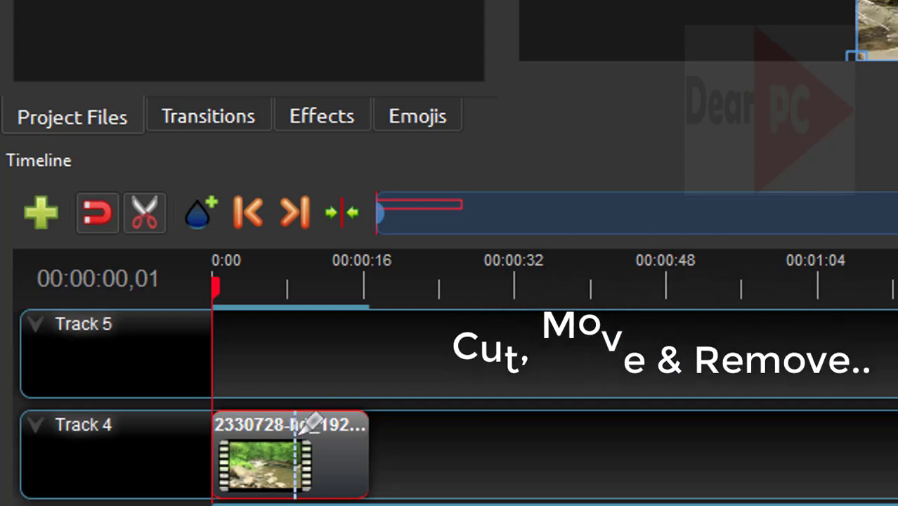
{"action": "left_click_drag", "start_coordinate": [229, 296], "coordinate": [275, 289]}
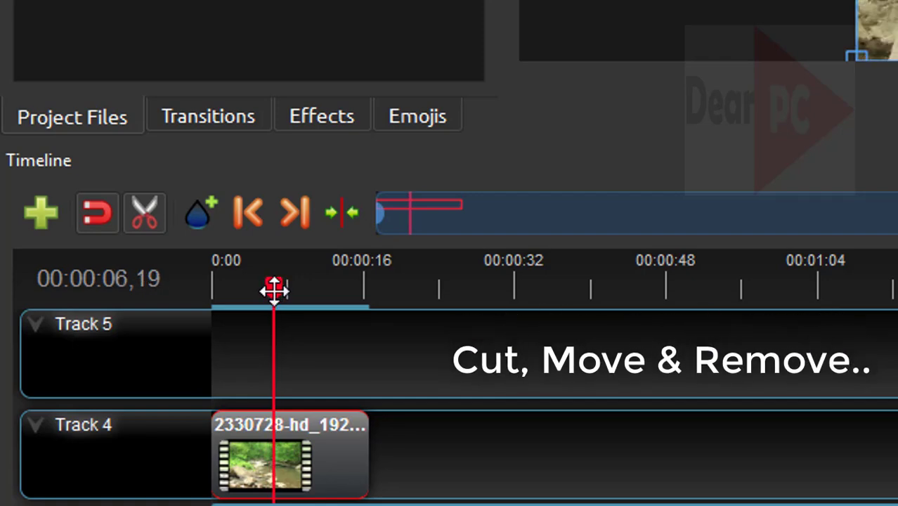
{"action": "left_click", "coordinate": [149, 218]}
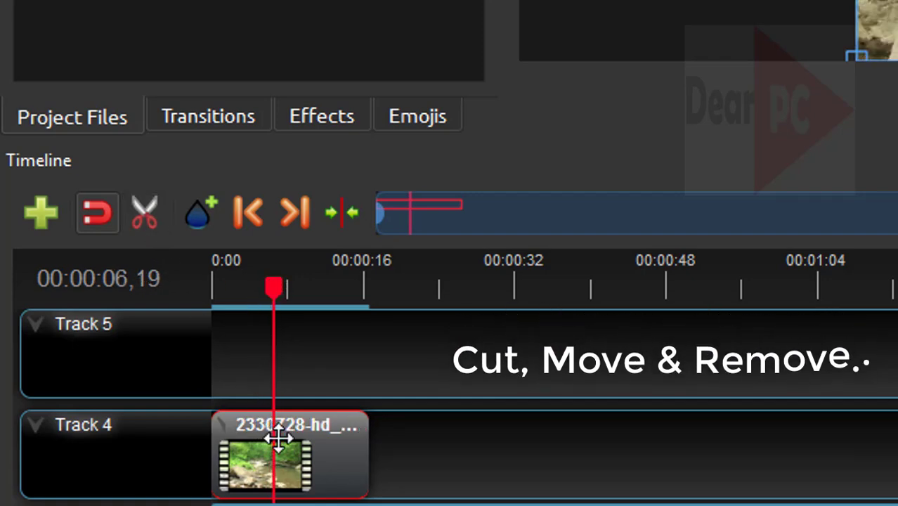
{"action": "left_click", "coordinate": [148, 215]}
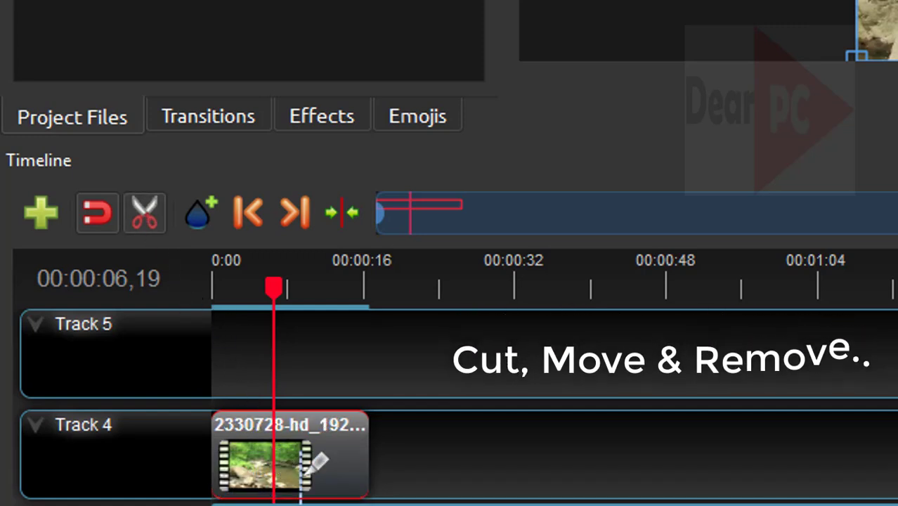
{"action": "left_click", "coordinate": [278, 406]}
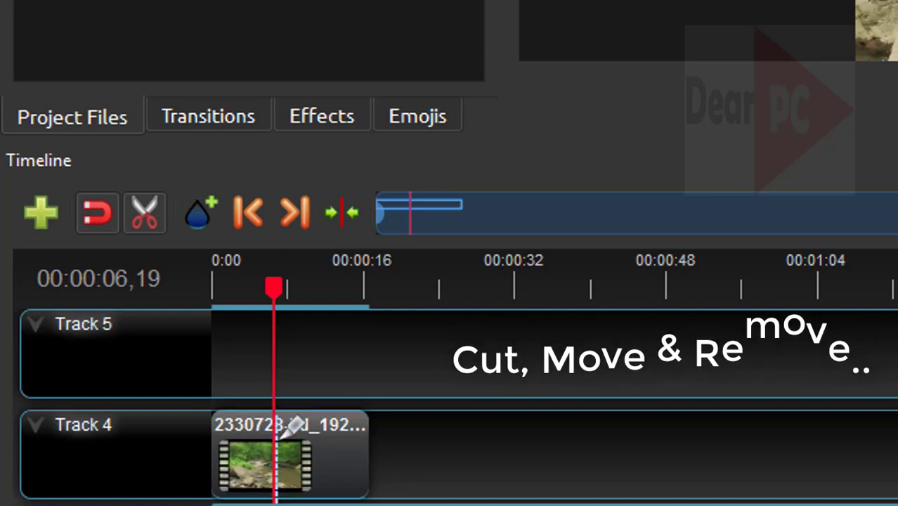
{"action": "left_click", "coordinate": [275, 425]}
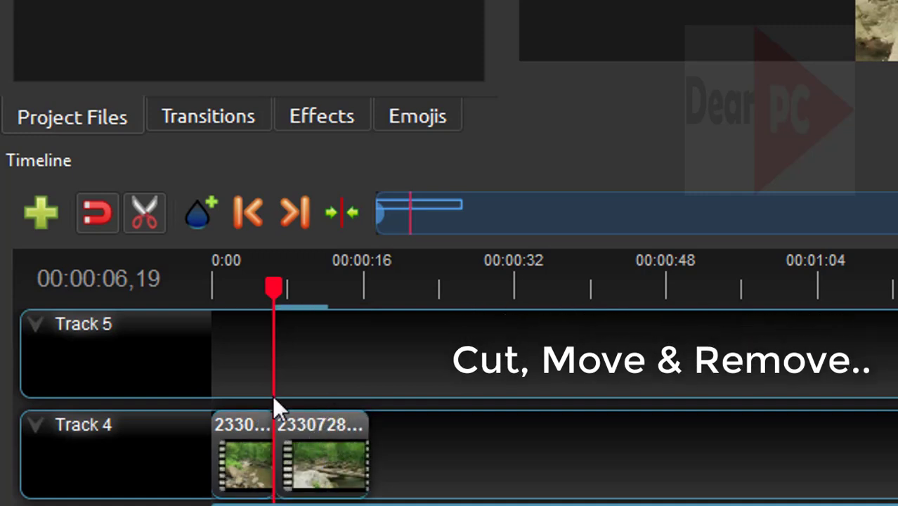
Step: Turn off the Razor and move the second clip piece to about 32 seconds on Track 4, keeping the first piece at the start
{"action": "left_click", "coordinate": [156, 208]}
{"action": "left_click_drag", "start_coordinate": [327, 460], "coordinate": [570, 460]}
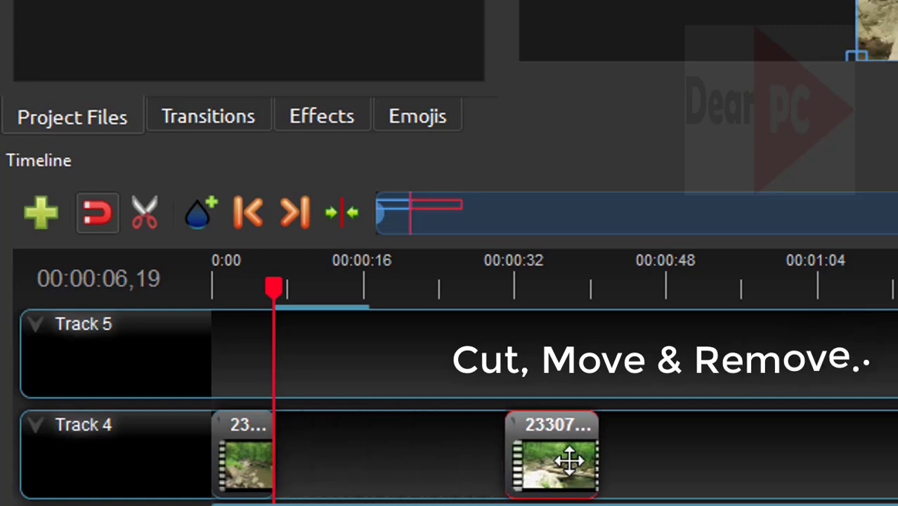
{"action": "left_click_drag", "start_coordinate": [247, 445], "coordinate": [217, 445]}
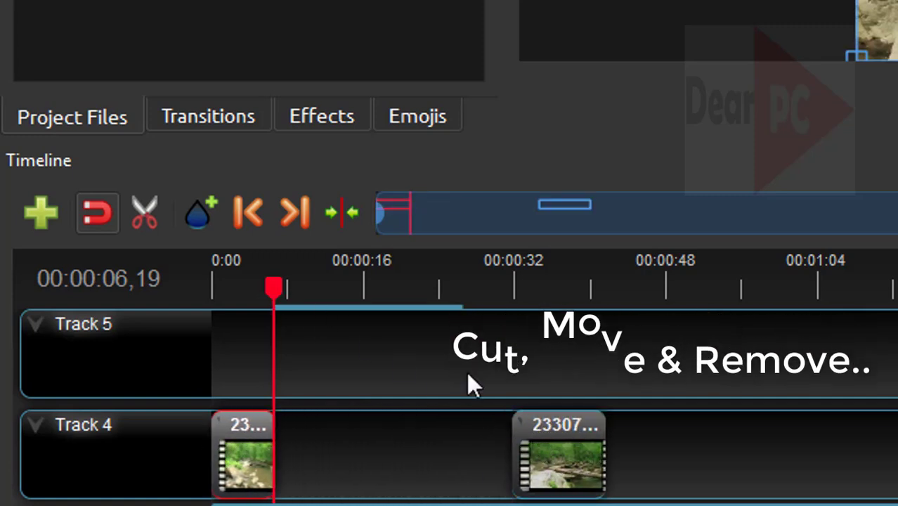
Step: Split the moved piece on Track 4 at about 36 seconds with the Razor tool, and turn the Razor off
{"action": "left_click", "coordinate": [144, 213]}
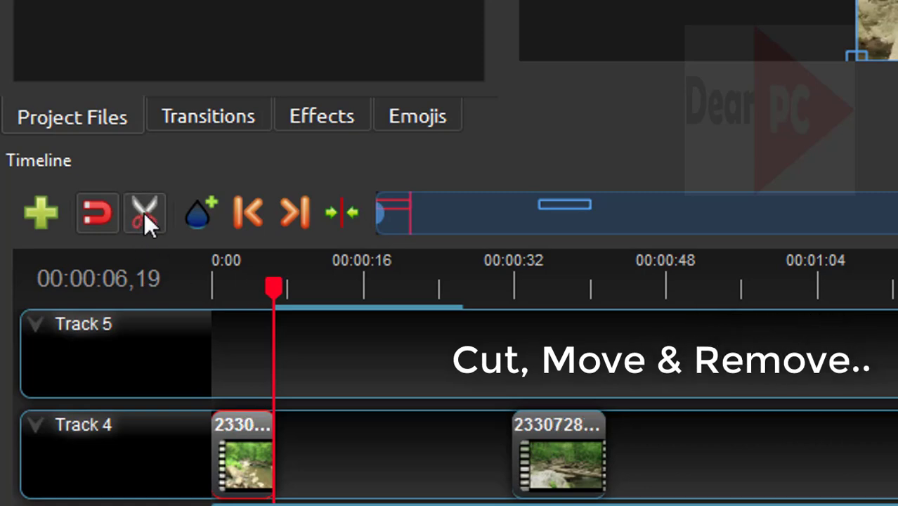
{"action": "left_click", "coordinate": [551, 429]}
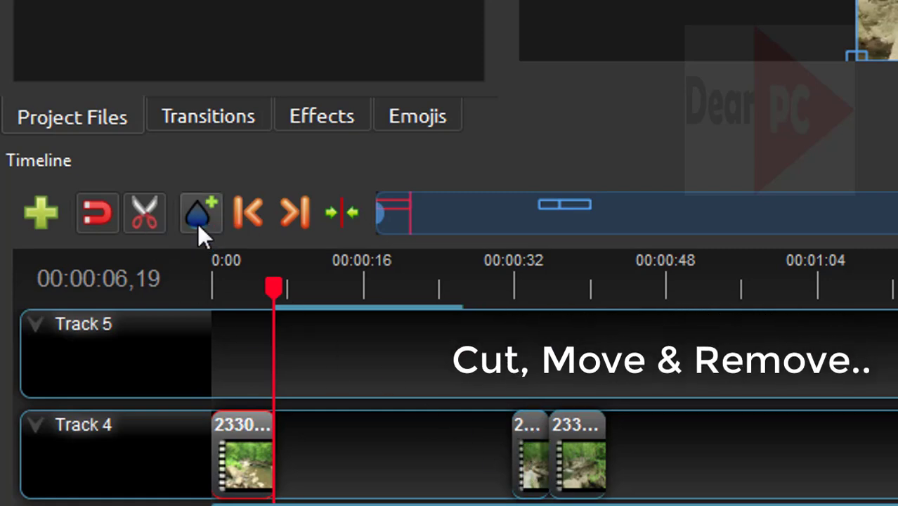
{"action": "left_click", "coordinate": [150, 216]}
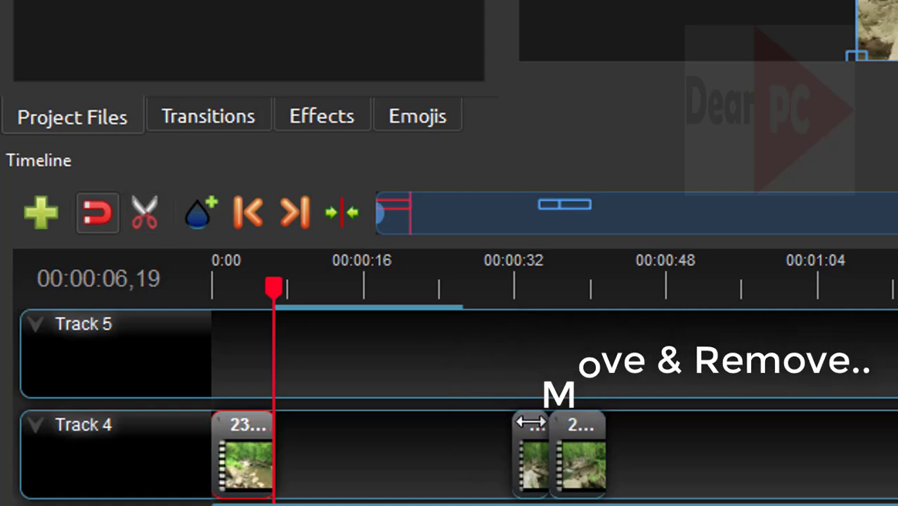
Step: Separate and remove the middle clip piece on Track 4, and move the last piece against the end of the first
{"action": "left_click_drag", "start_coordinate": [525, 435], "coordinate": [427, 443]}
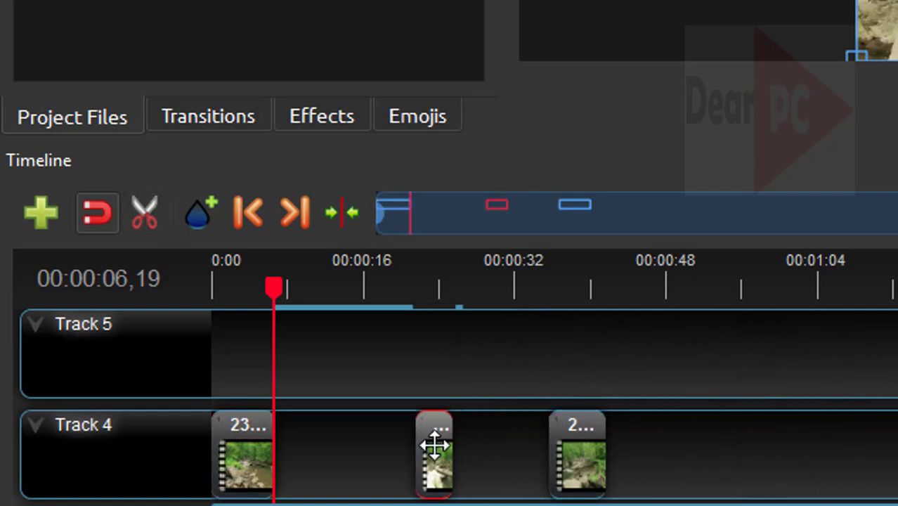
{"action": "right_click", "coordinate": [435, 444]}
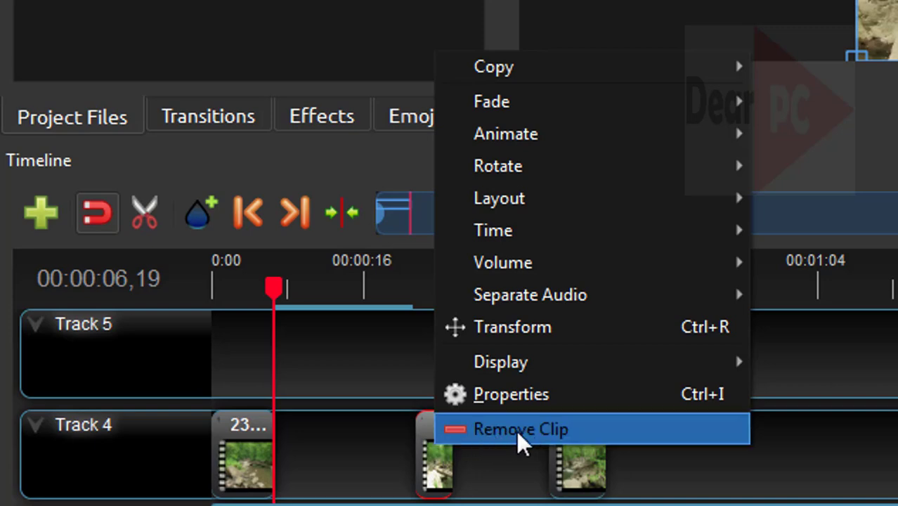
{"action": "left_click", "coordinate": [517, 430]}
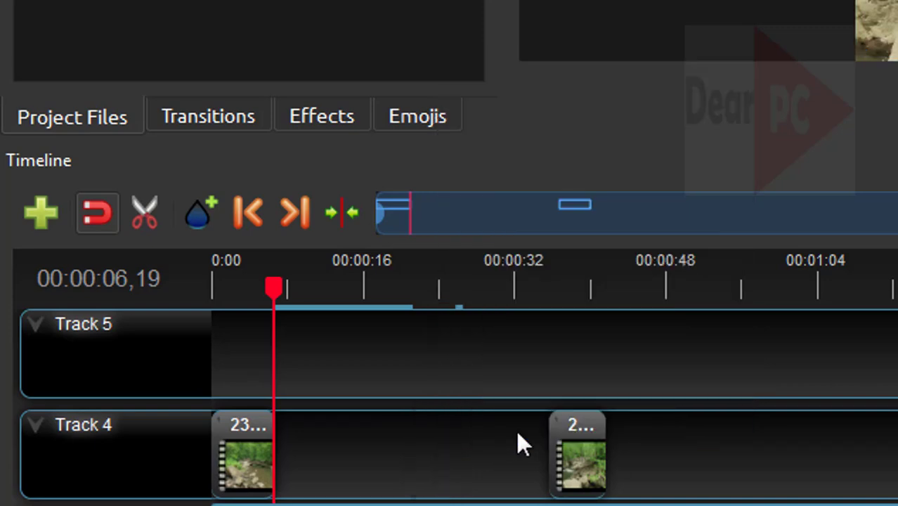
{"action": "left_click_drag", "start_coordinate": [576, 468], "coordinate": [315, 459]}
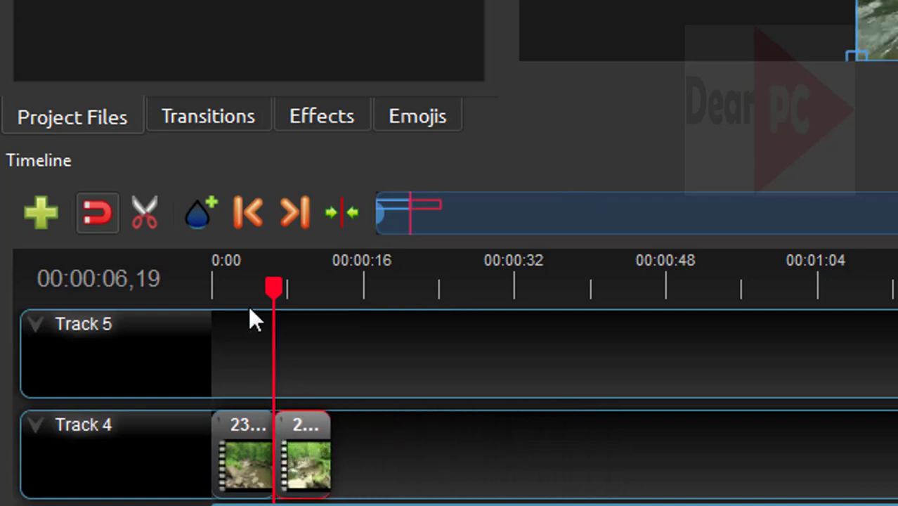
Step: Play the timeline from 00:00:04,25 to check the join between the two clip pieces, and return the playhead to the start
{"action": "left_click_drag", "start_coordinate": [267, 286], "coordinate": [256, 286]}
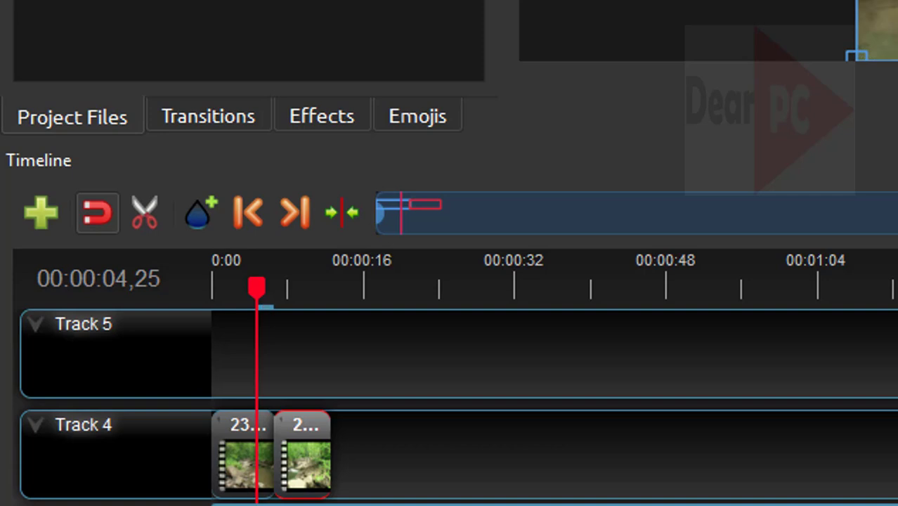
{"action": "key", "text": "space"}
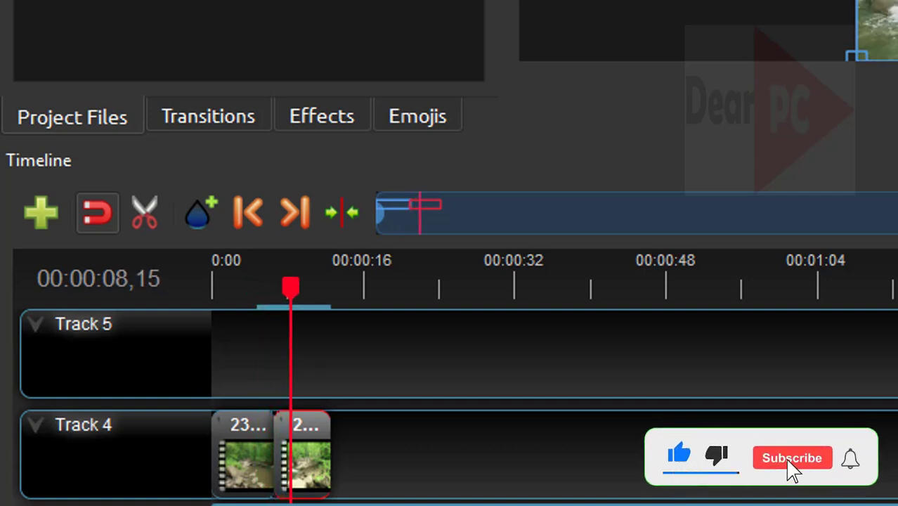
{"action": "left_click_drag", "start_coordinate": [305, 287], "coordinate": [289, 302]}
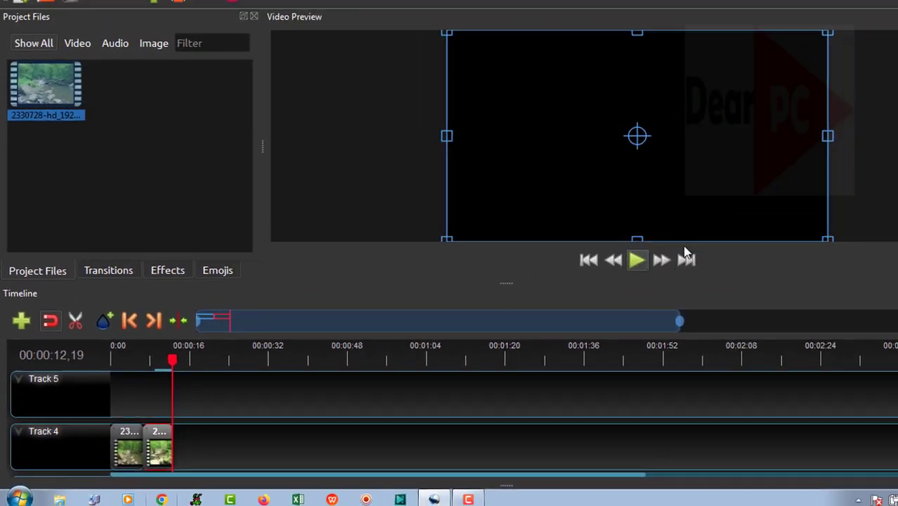
{"action": "left_click_drag", "start_coordinate": [172, 360], "coordinate": [71, 372]}
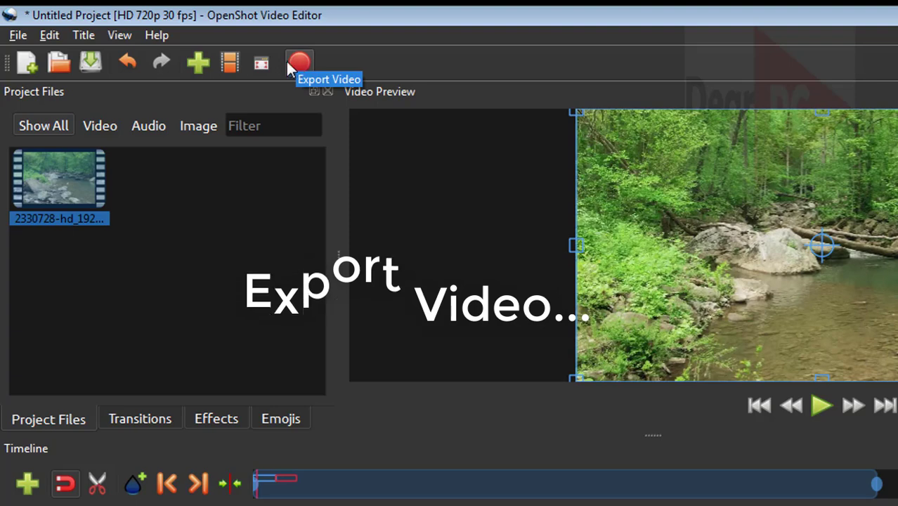
{"action": "left_click", "coordinate": [18, 36]}
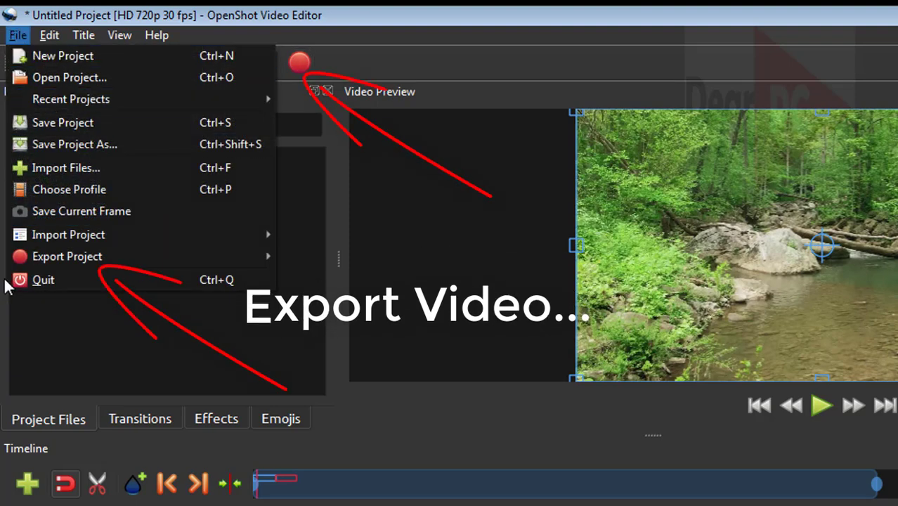
{"action": "mouse_move", "coordinate": [62, 256]}
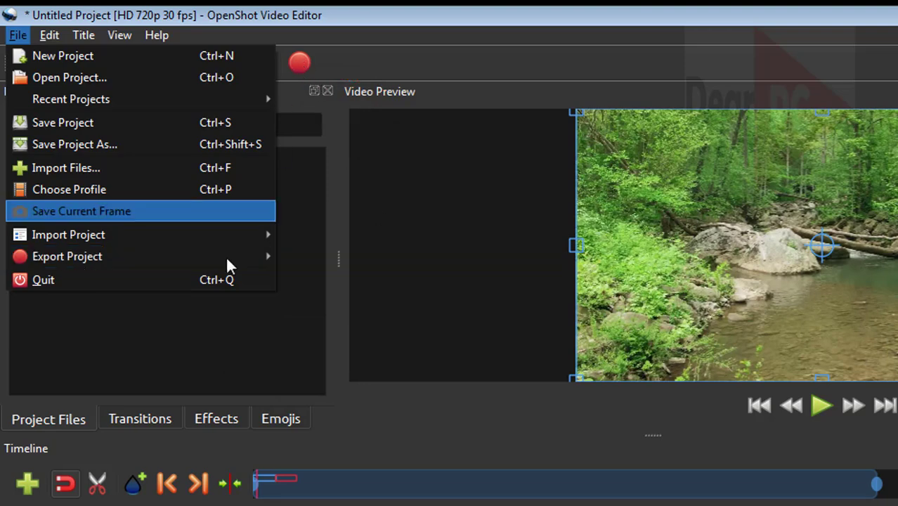
{"action": "mouse_move", "coordinate": [135, 265]}
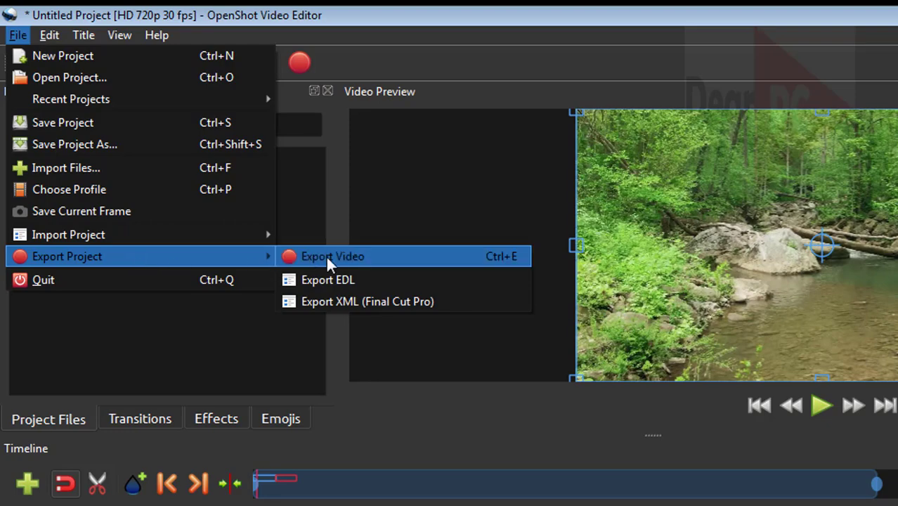
{"action": "left_click", "coordinate": [298, 359]}
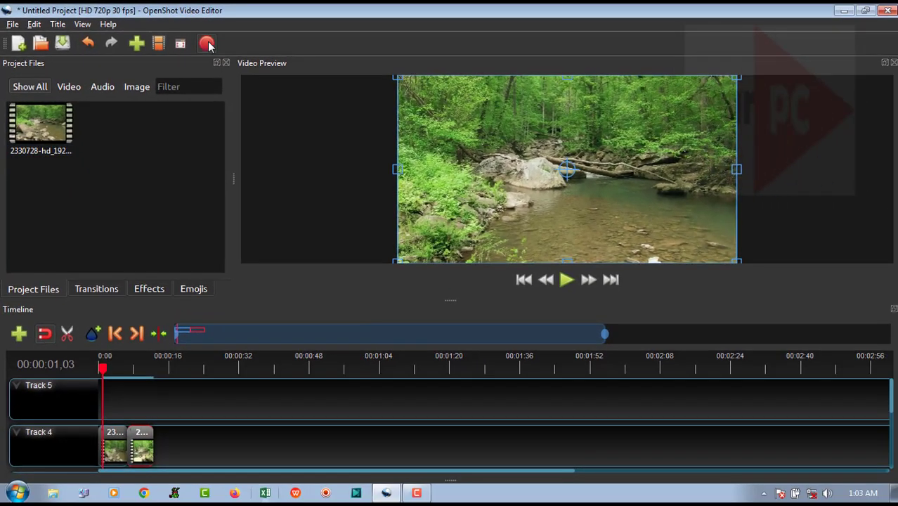
{"action": "left_click", "coordinate": [207, 44]}
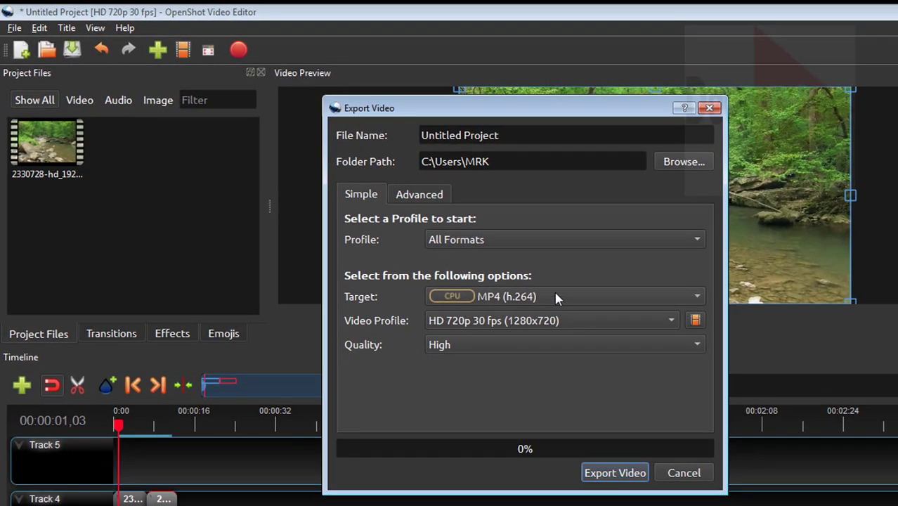
{"action": "left_click", "coordinate": [555, 296]}
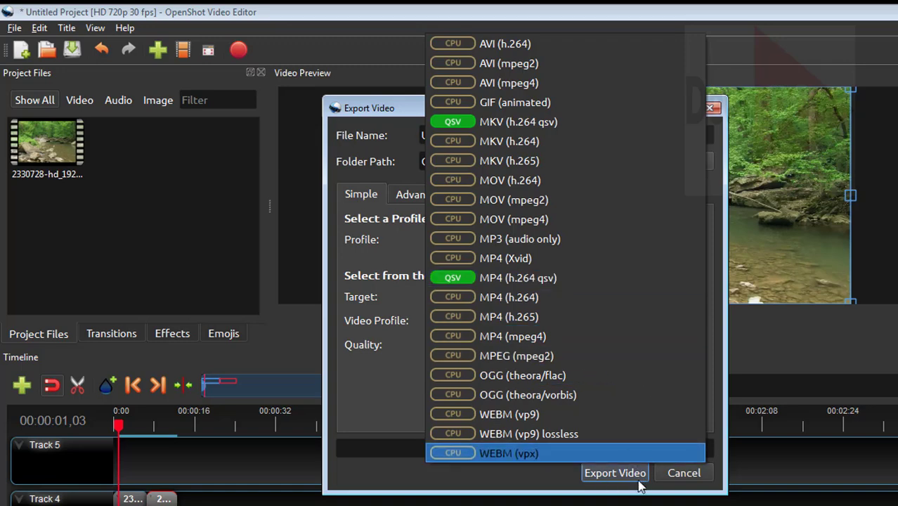
{"action": "left_click", "coordinate": [684, 477]}
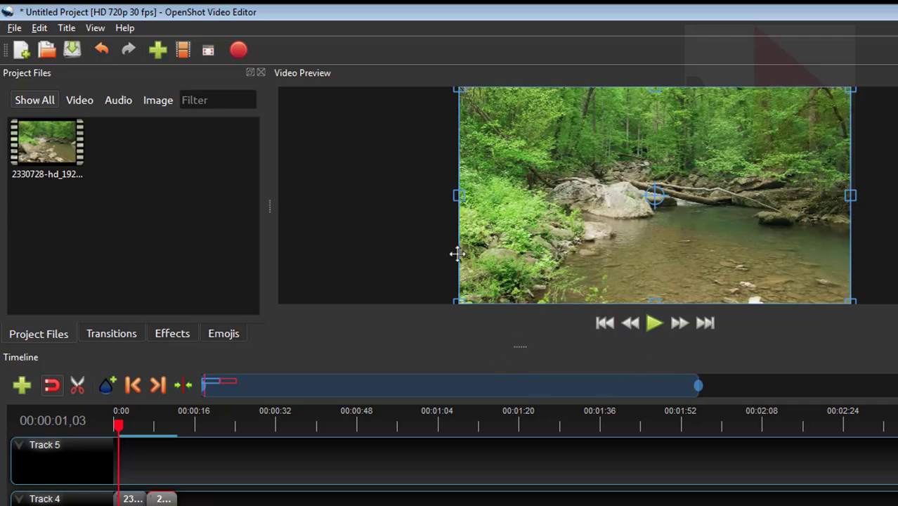
Step: Start a video export of the project, show the advanced export options, and set the file name to Nature
{"action": "left_click", "coordinate": [15, 30]}
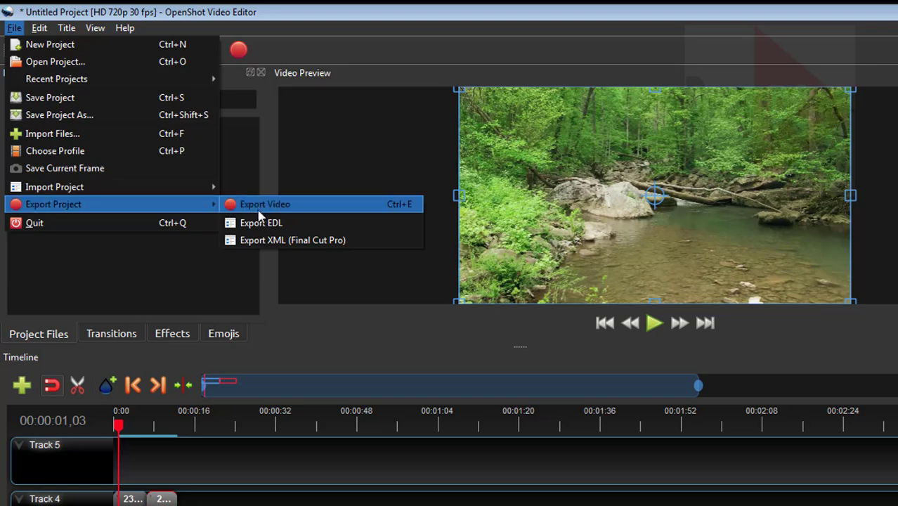
{"action": "left_click", "coordinate": [279, 204]}
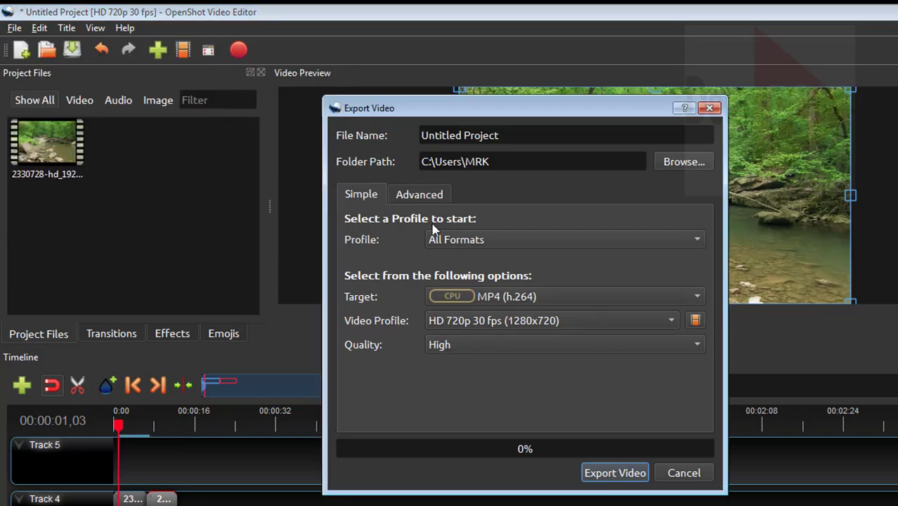
{"action": "left_click", "coordinate": [414, 197]}
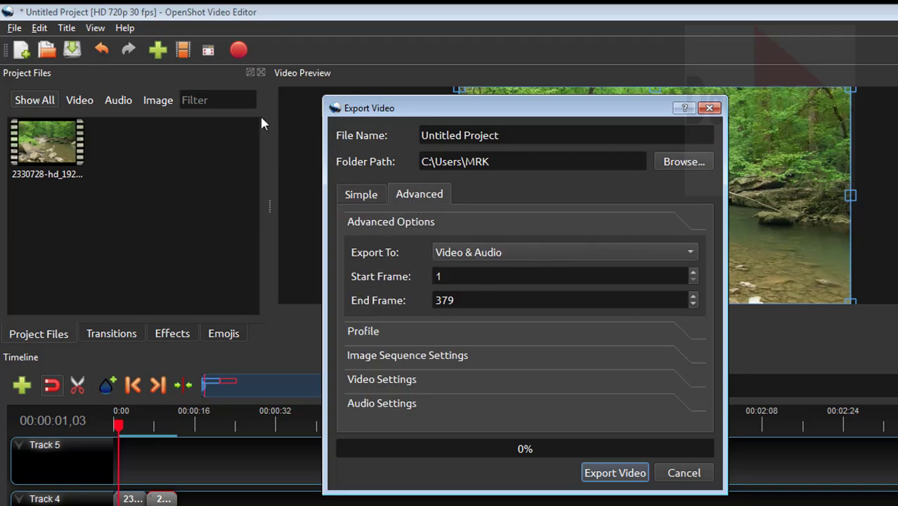
{"action": "left_click_drag", "start_coordinate": [421, 136], "coordinate": [569, 134]}
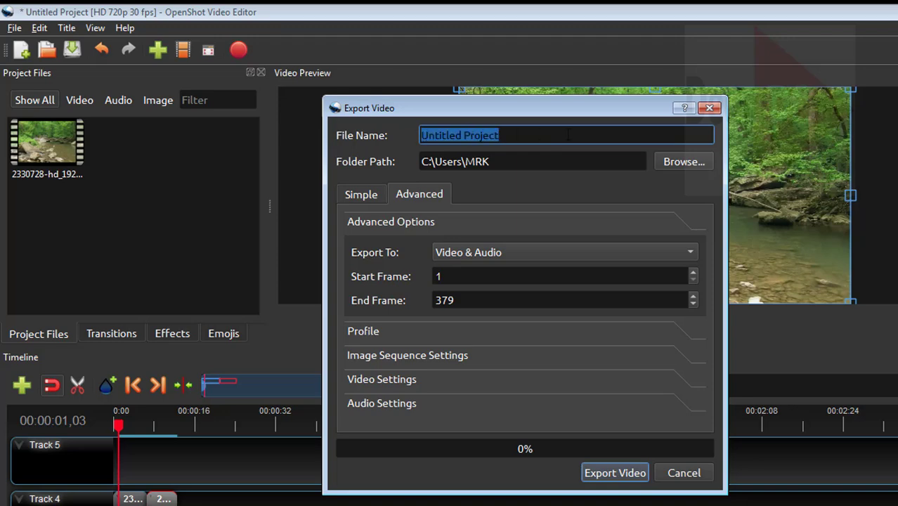
{"action": "key", "text": "BackSpace"}
{"action": "type", "text": "Na"}
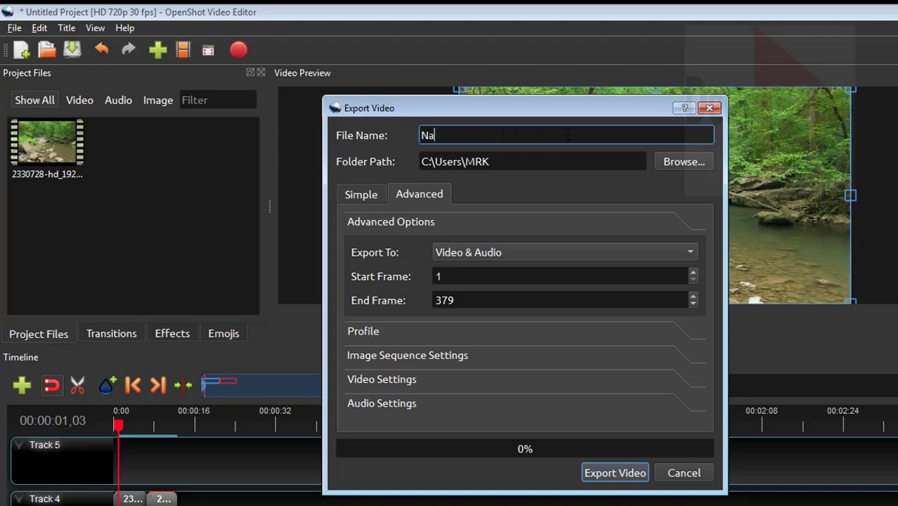
{"action": "type", "text": "ture"}
Step: Browse for the export location in D:\dpc\Free Video and create a folder named "Open Short video" there
{"action": "left_click", "coordinate": [700, 164]}
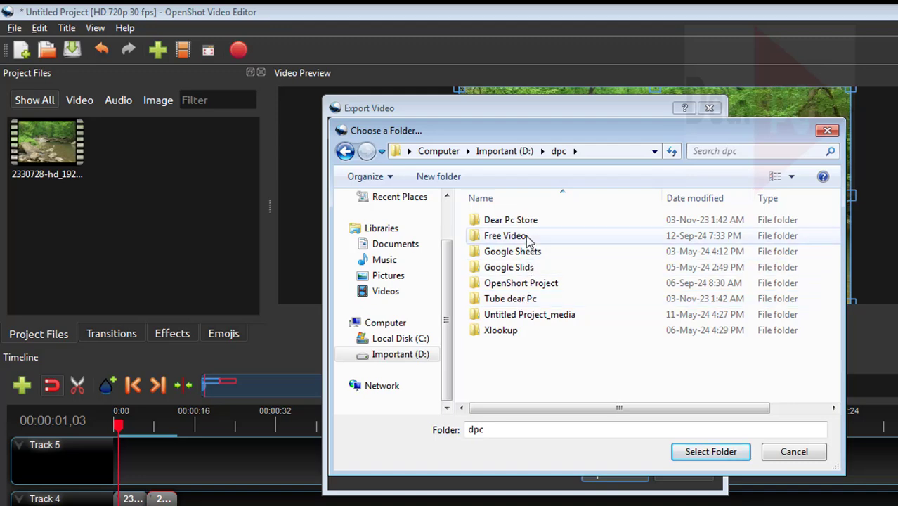
{"action": "double_click", "coordinate": [527, 236]}
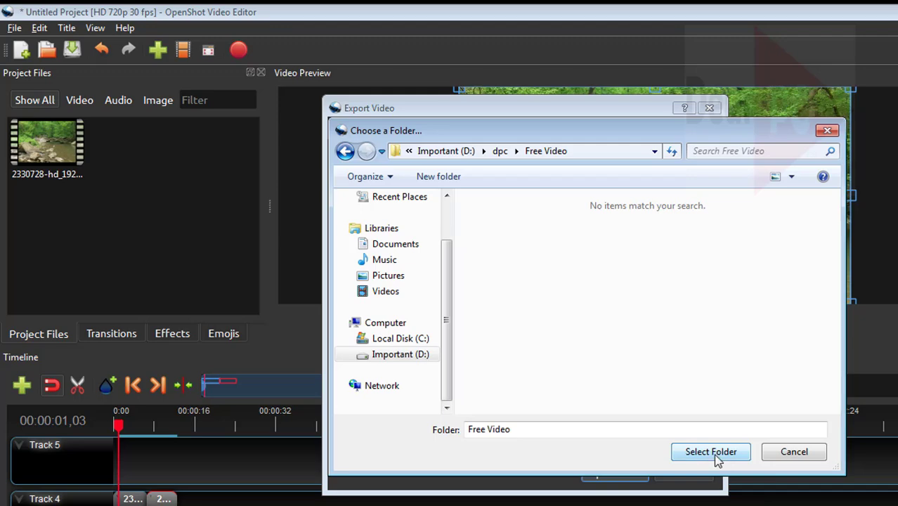
{"action": "right_click", "coordinate": [567, 270]}
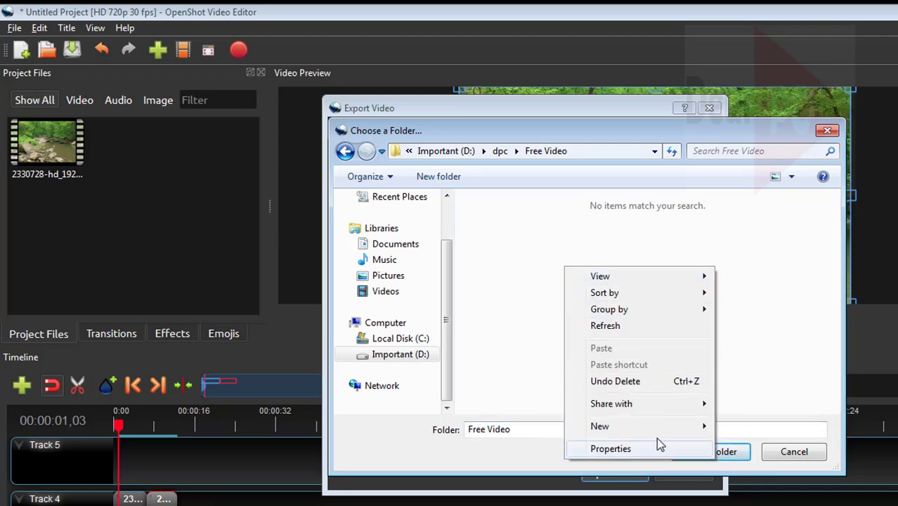
{"action": "mouse_move", "coordinate": [672, 429]}
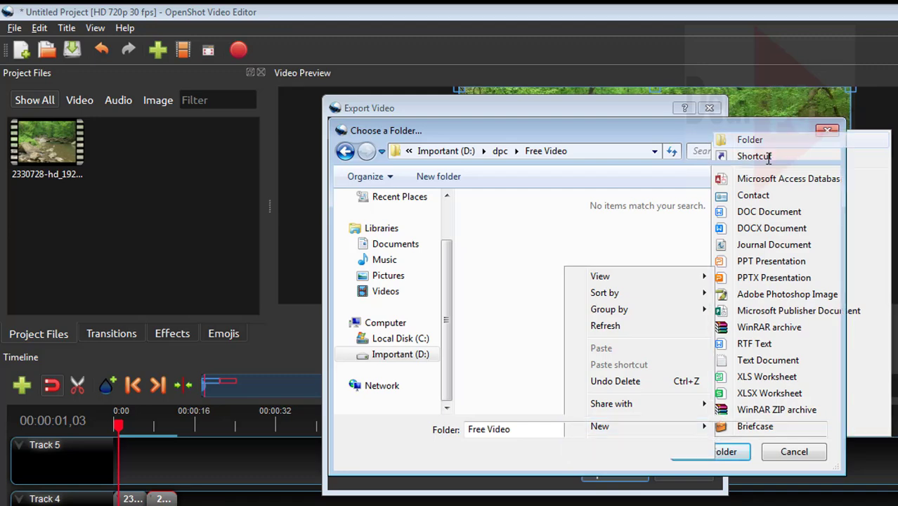
{"action": "left_click", "coordinate": [750, 139]}
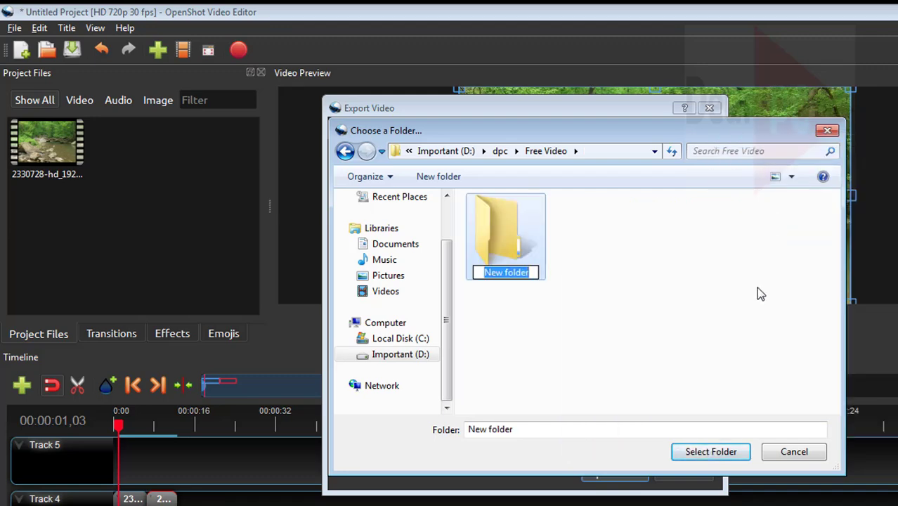
{"action": "type", "text": "Open"}
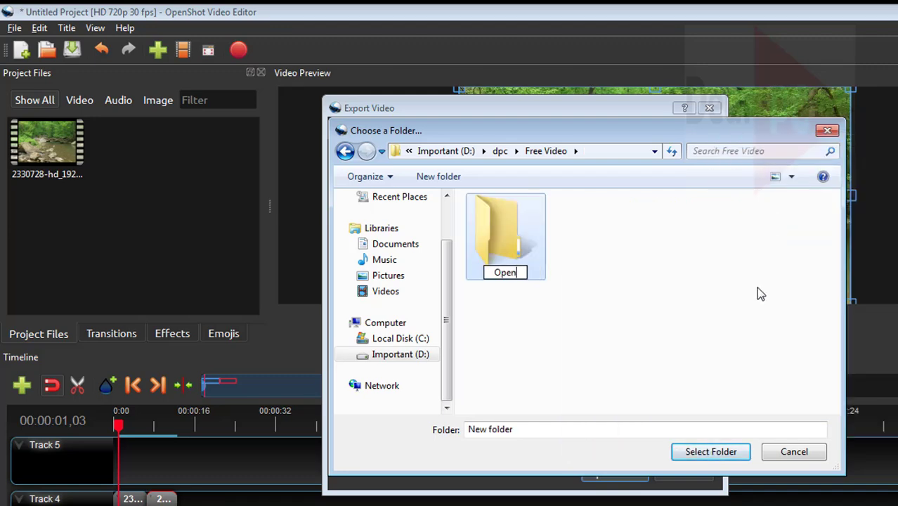
{"action": "type", "text": " Sh"}
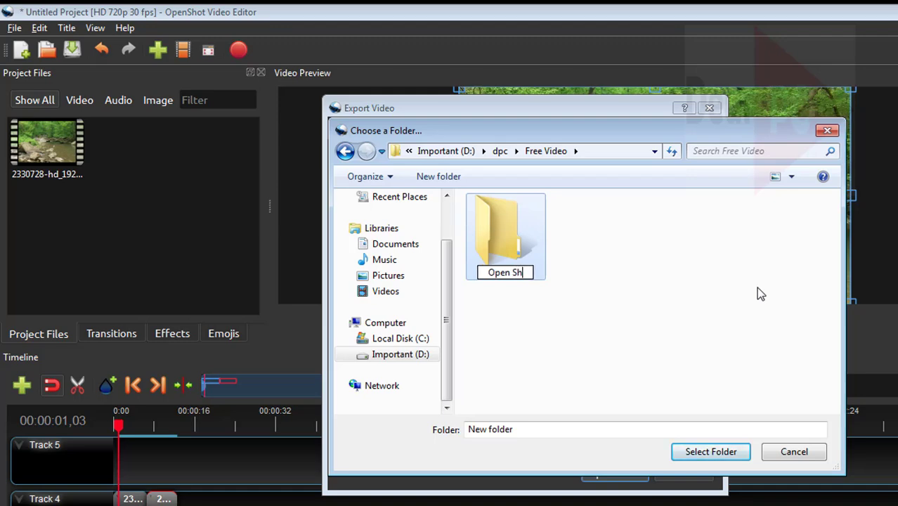
{"action": "type", "text": "ort"}
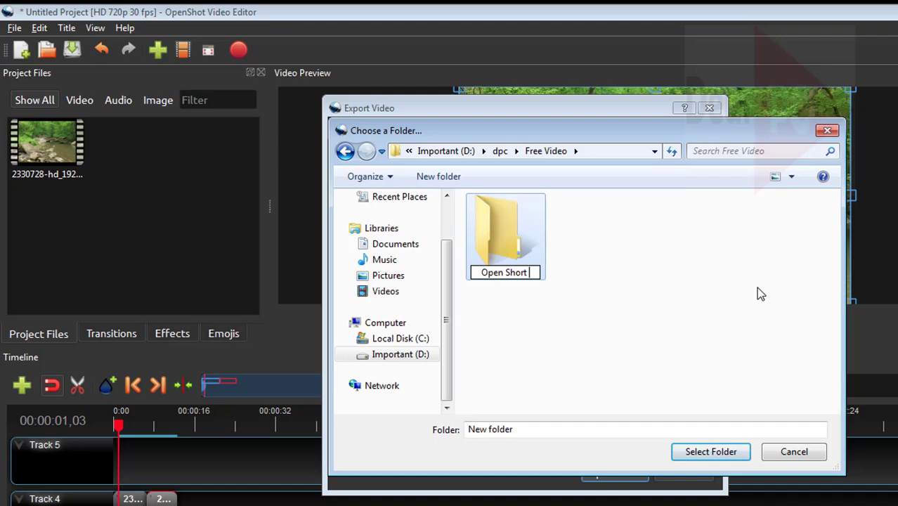
{"action": "type", "text": " video"}
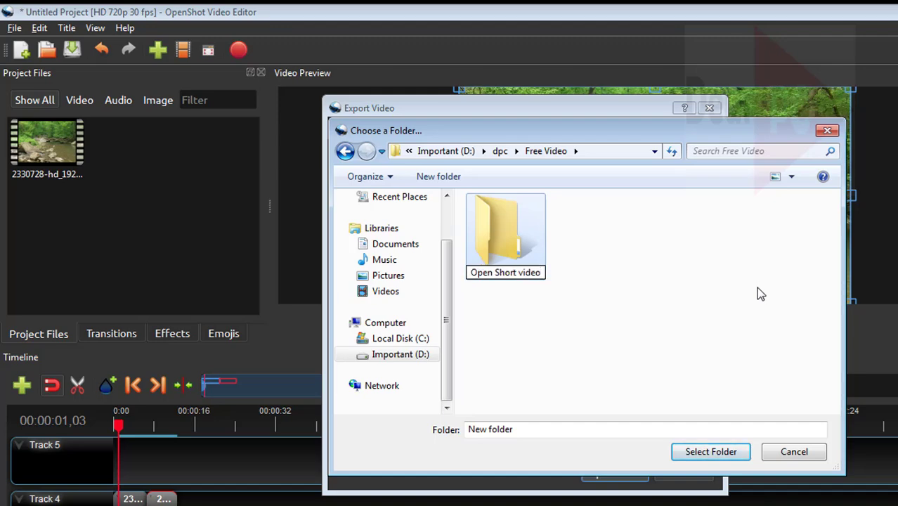
{"action": "left_click", "coordinate": [710, 268]}
Step: Choose the "Open Short video" folder as the export destination and export the video
{"action": "left_click", "coordinate": [490, 227]}
{"action": "double_click", "coordinate": [490, 227]}
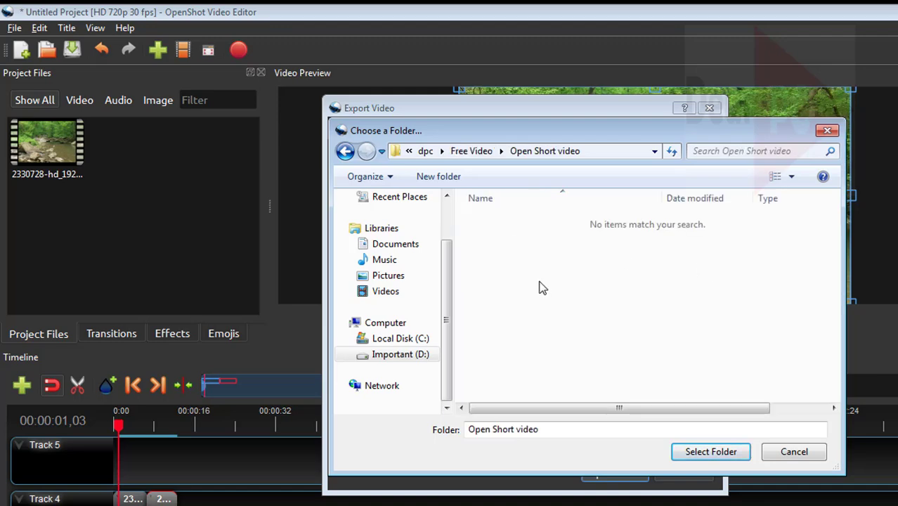
{"action": "left_click", "coordinate": [713, 453]}
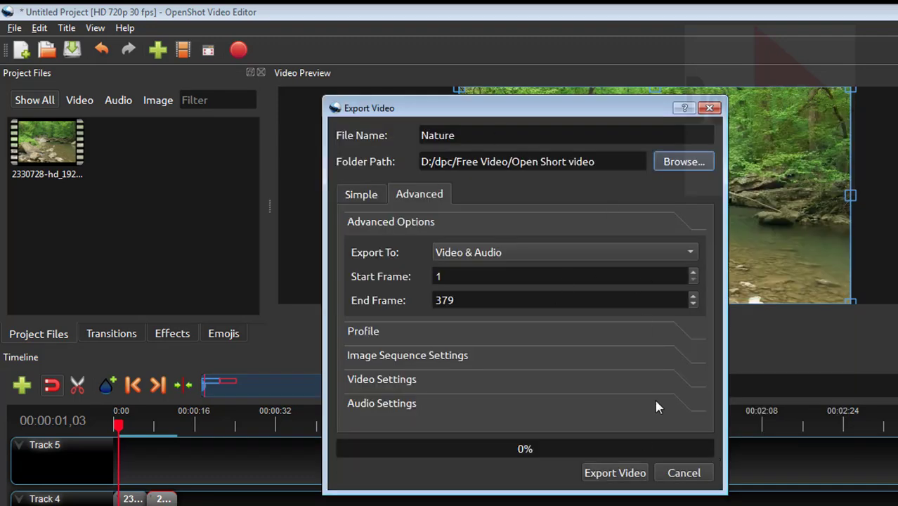
{"action": "left_click", "coordinate": [615, 473]}
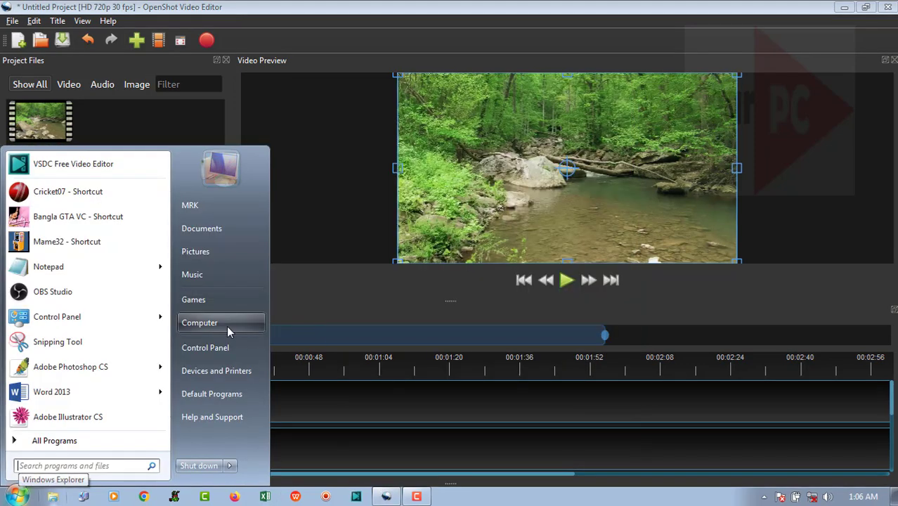
Step: Switch to Windows Explorer, go to D:\dpc\Free Video\Open Short video, and play the exported Nature video
{"action": "left_click", "coordinate": [227, 325]}
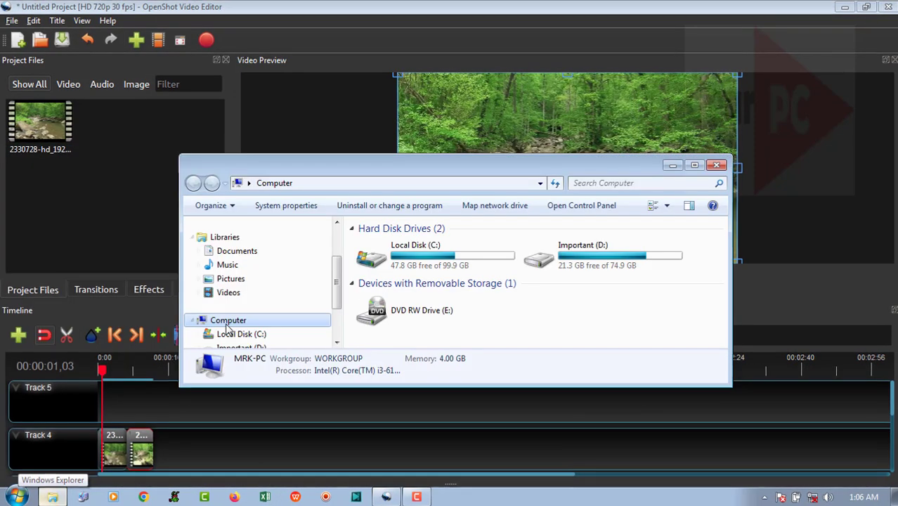
{"action": "double_click", "coordinate": [534, 256]}
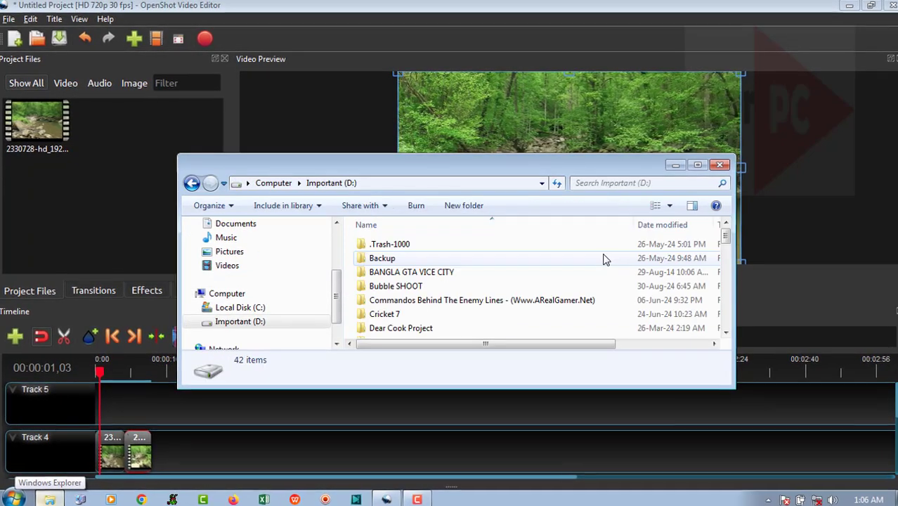
{"action": "left_click", "coordinate": [541, 328]}
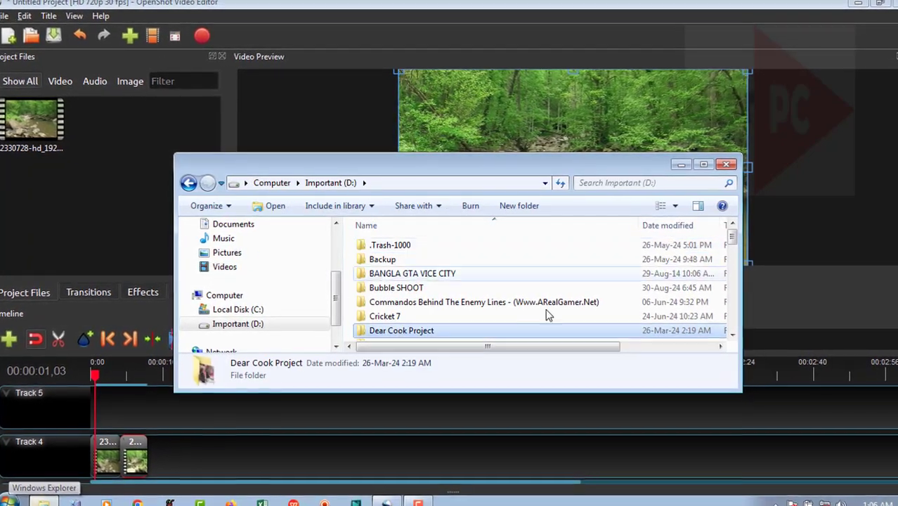
{"action": "scroll", "coordinate": [490, 319], "scroll_direction": "down", "scroll_amount": 1}
{"action": "double_click", "coordinate": [490, 334]}
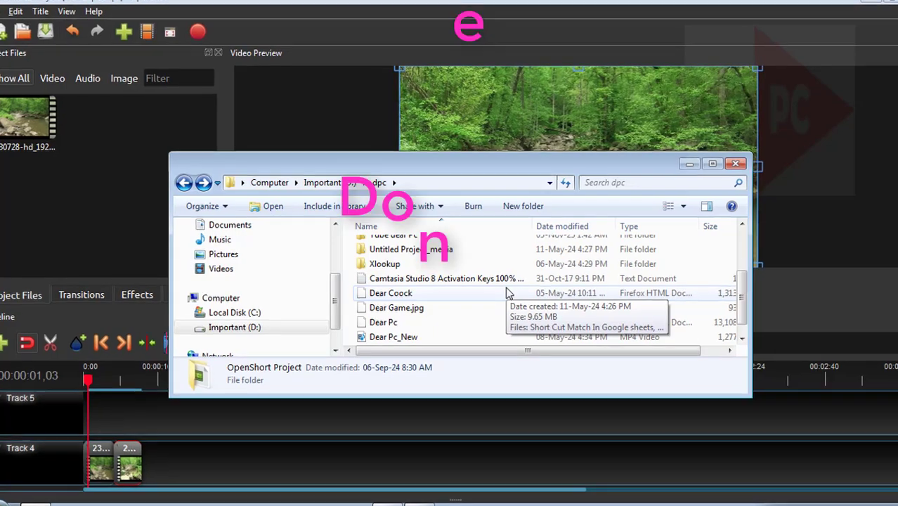
{"action": "scroll", "coordinate": [509, 294], "scroll_direction": "up", "scroll_amount": 2}
{"action": "double_click", "coordinate": [457, 243]}
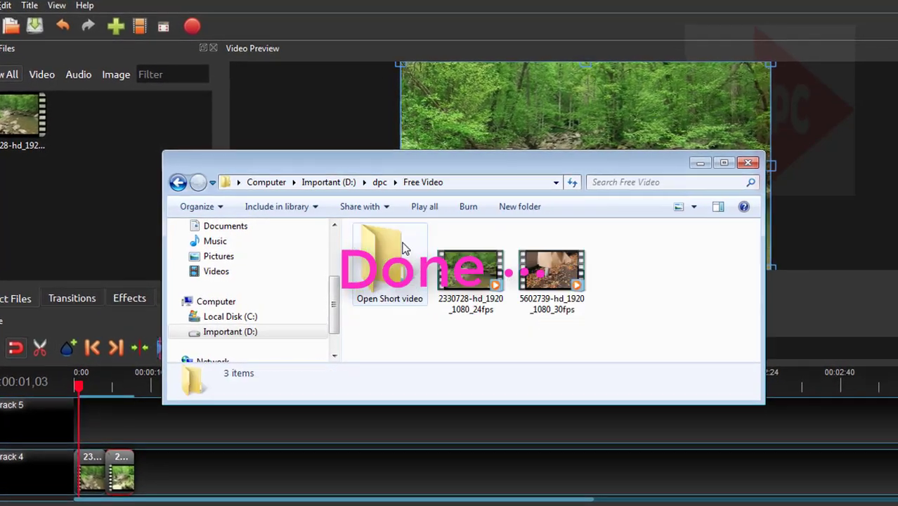
{"action": "double_click", "coordinate": [405, 271]}
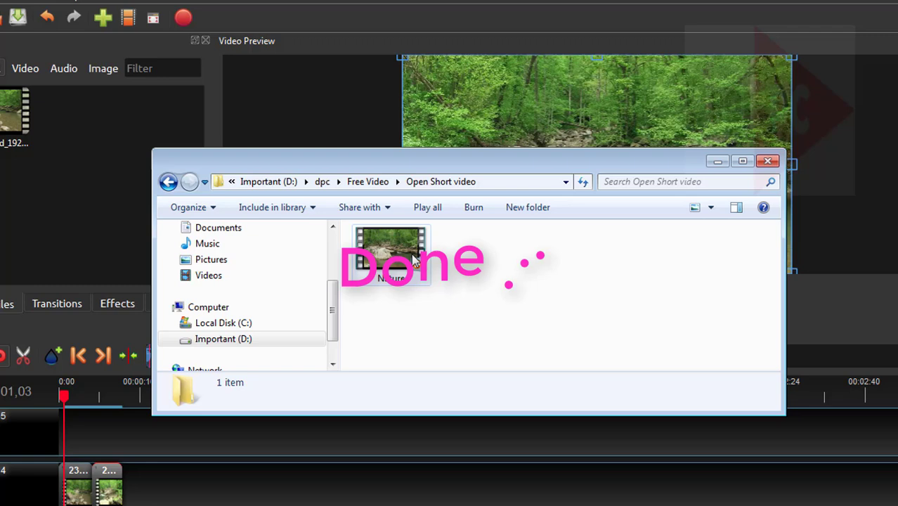
{"action": "double_click", "coordinate": [415, 260]}
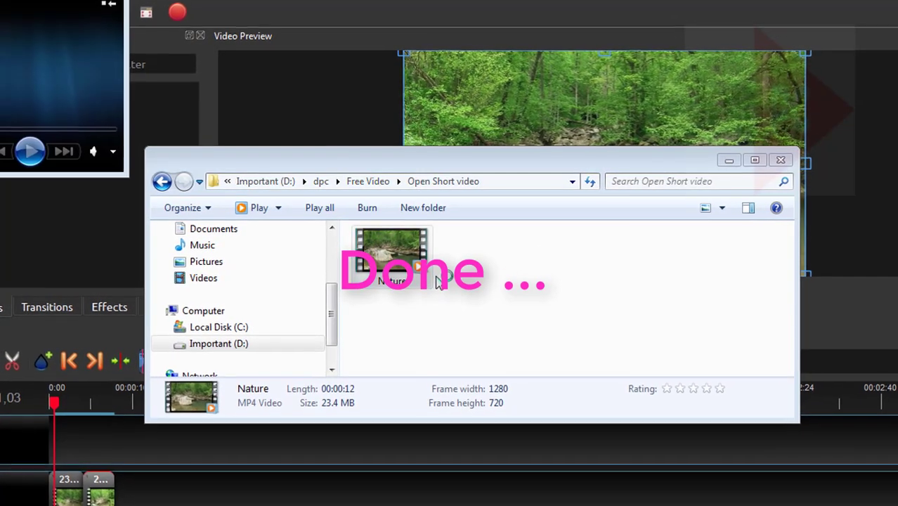